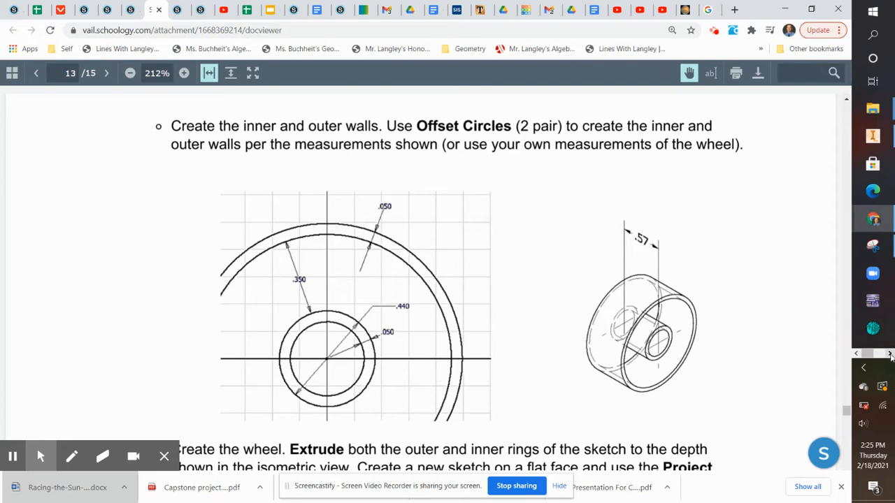
- Switch to Fusion 360, create a new design and start a sketch on the front plane
click(889, 354)
click(874, 220)
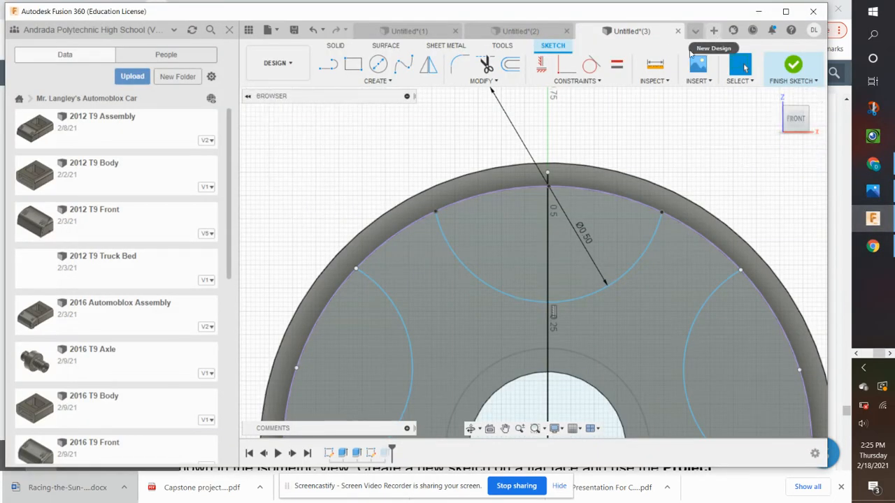
click(713, 31)
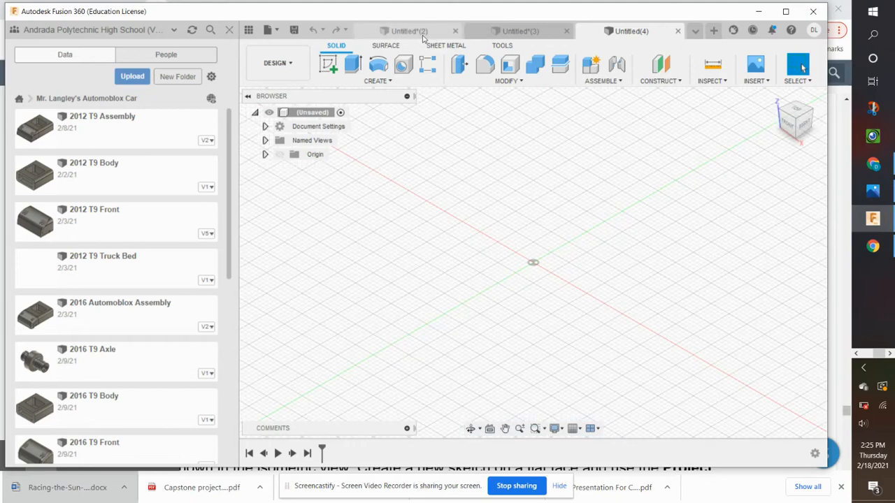
click(326, 65)
click(567, 245)
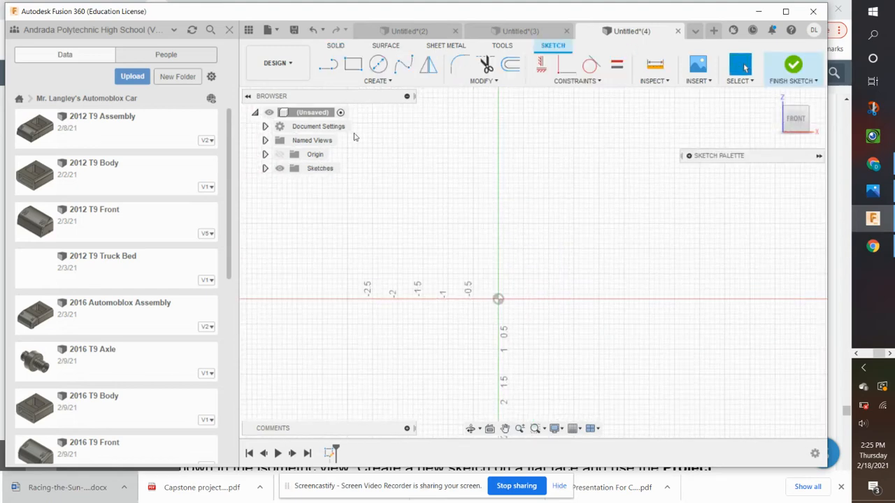
- Draw a circle 0.44 in in diameter centred on the origin
click(377, 64)
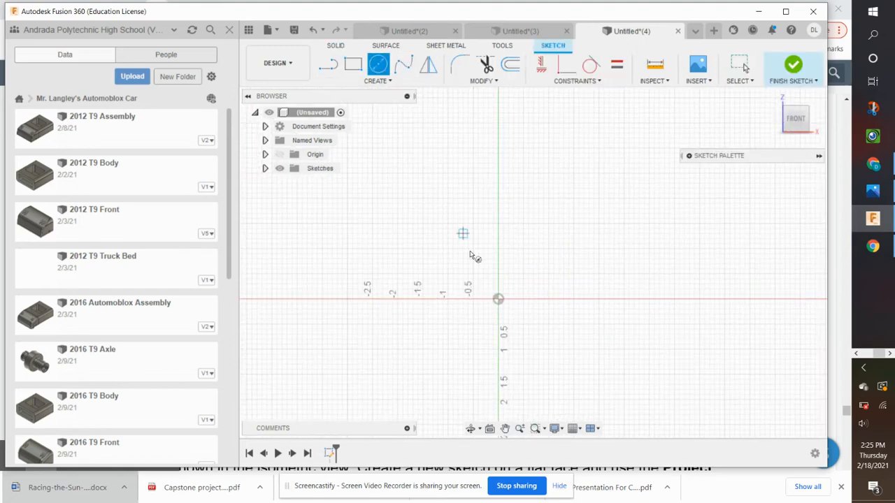
click(497, 299)
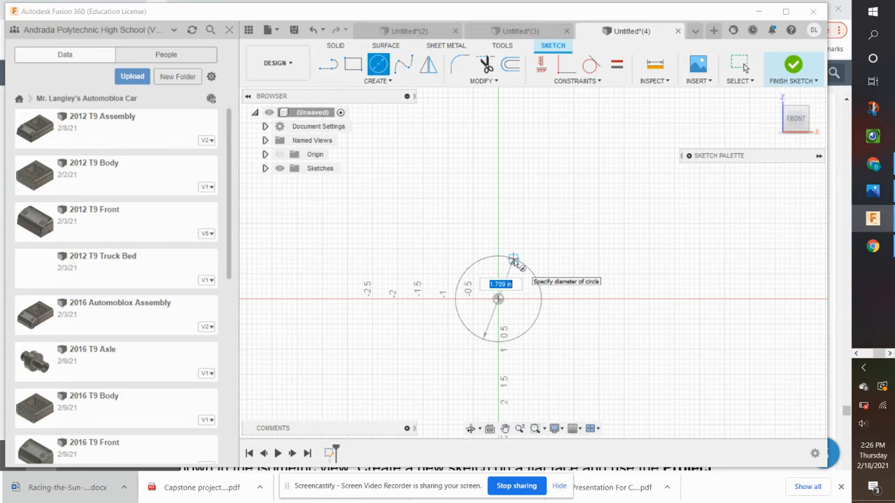
text(.44)
key(Return)
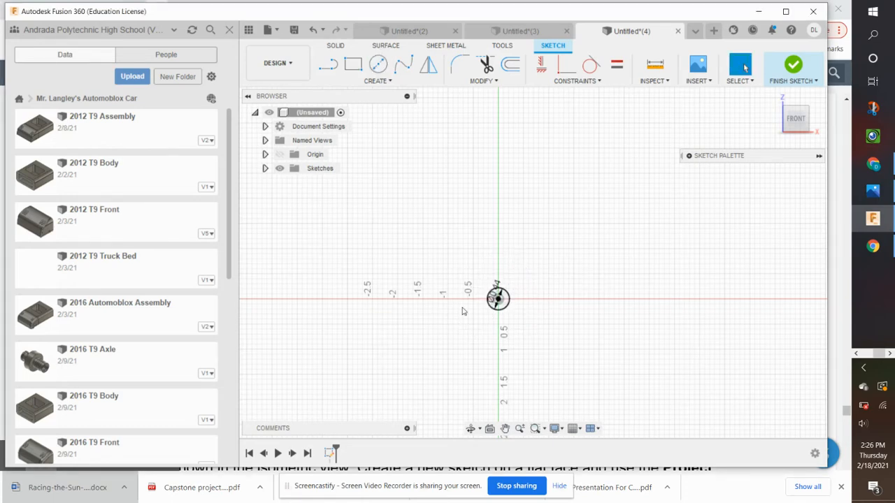
scroll(461, 311, up, 6)
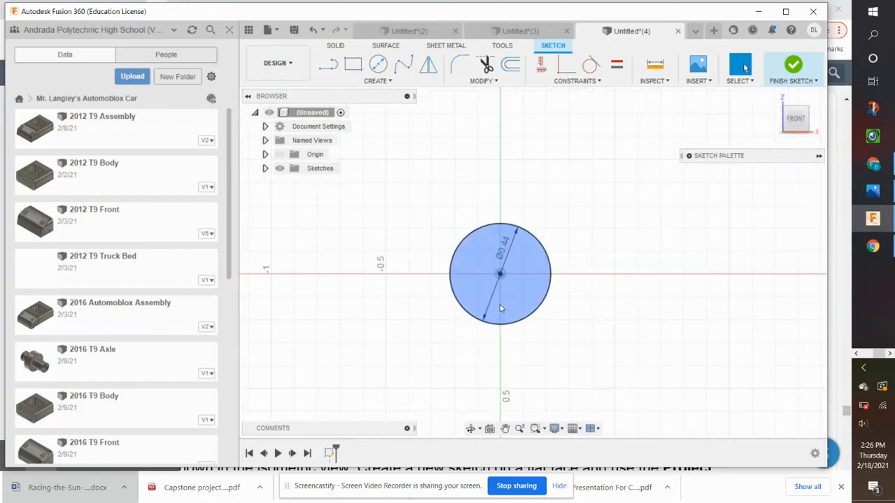
- Offset the 0.44 in circle inward by 0.05 in to form the hub's inner wall
click(511, 65)
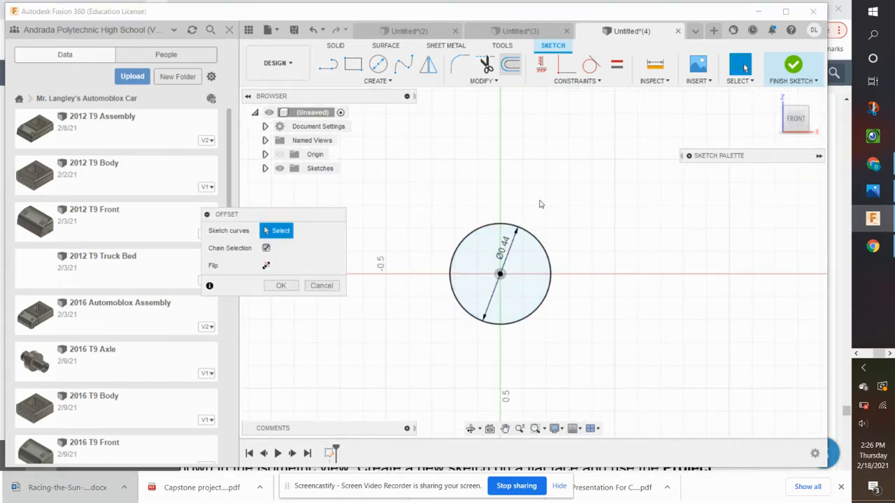
click(536, 236)
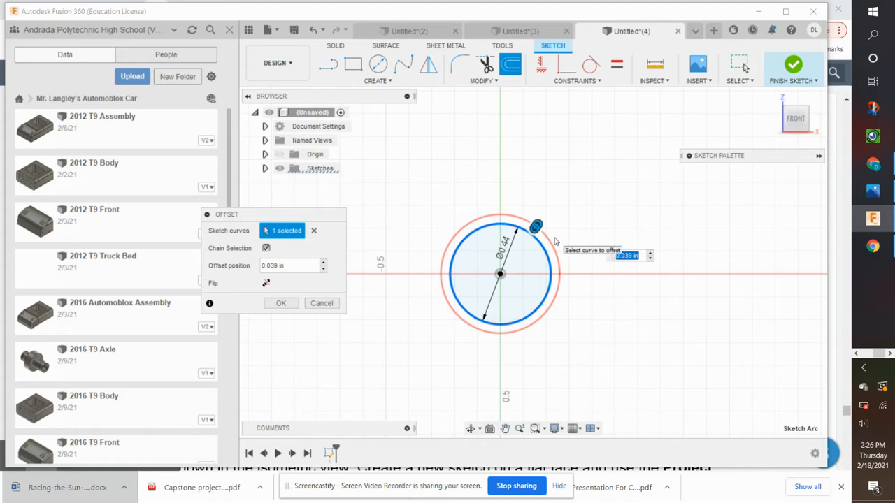
text(-.05)
key(Return)
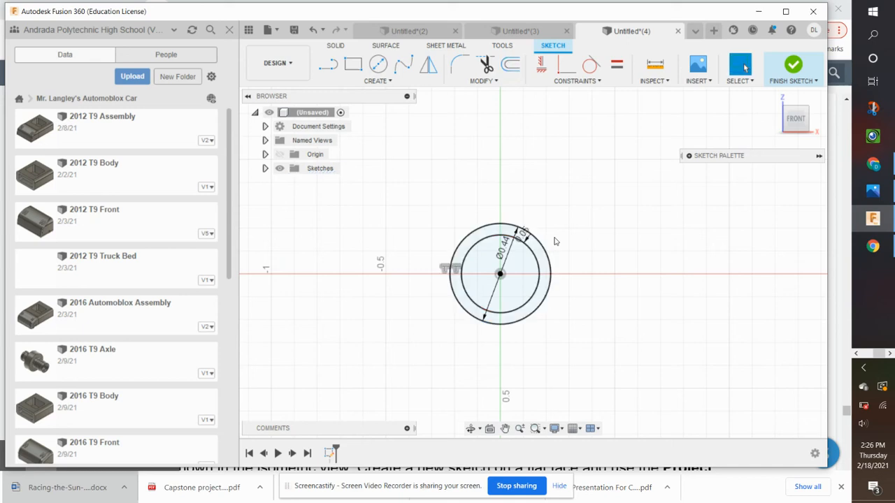
- Offset the 0.44 in circle outward by 0.35 in for the inside edge of the wheel's outer wall
click(510, 64)
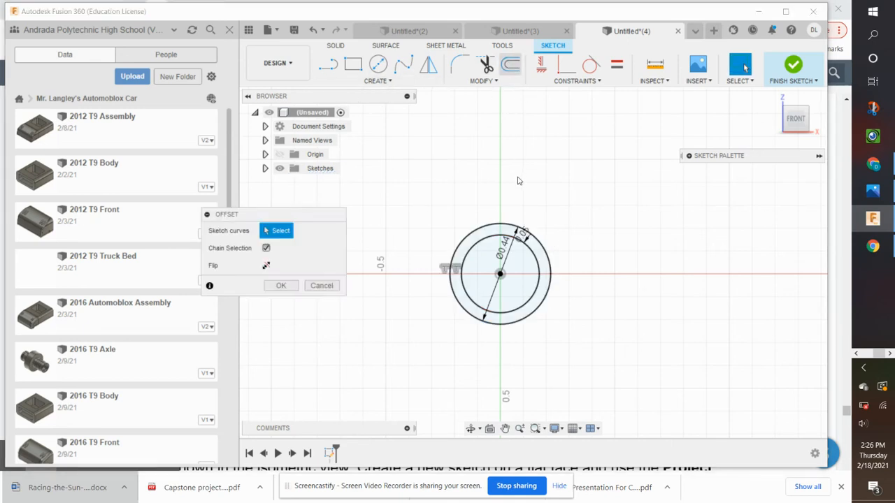
click(520, 234)
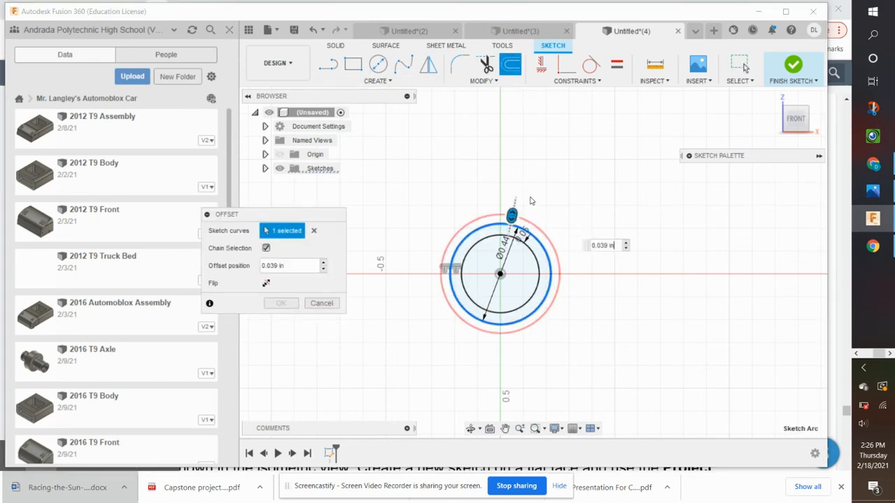
key(BackSpace)
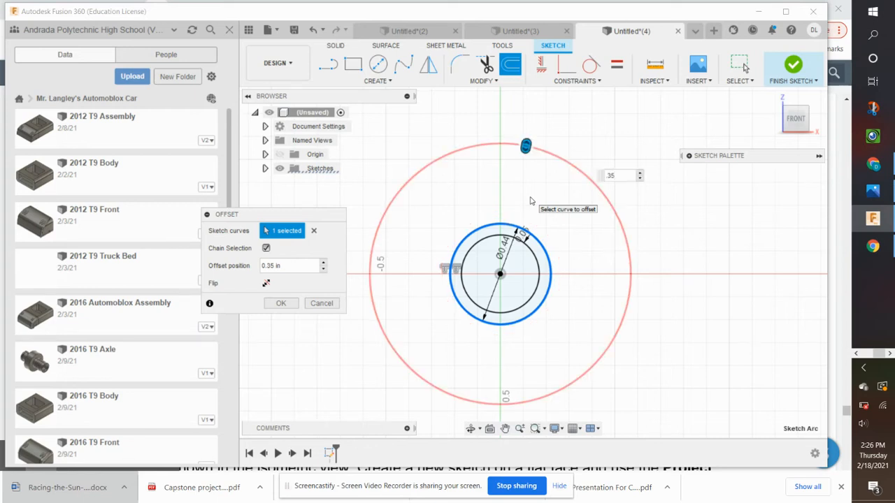
key(Return)
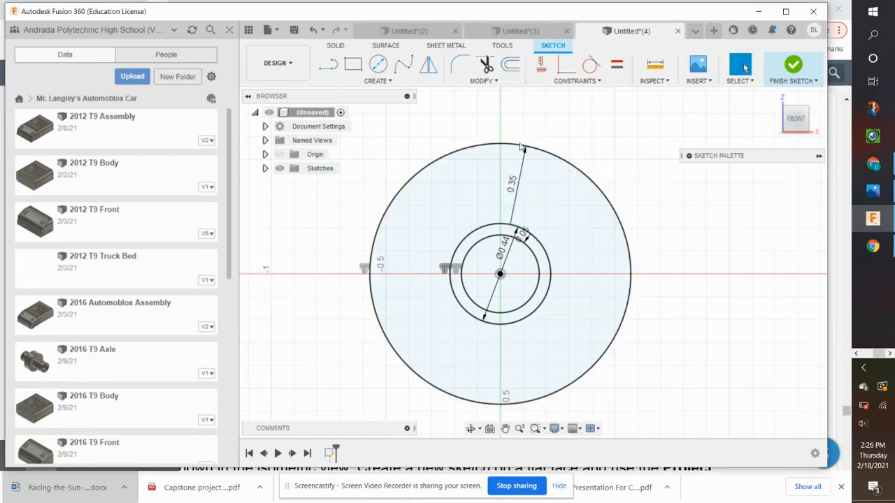
- Offset the 0.44 in circle outward by .35+.05 in for the outside edge of the wheel's outer wall
click(510, 64)
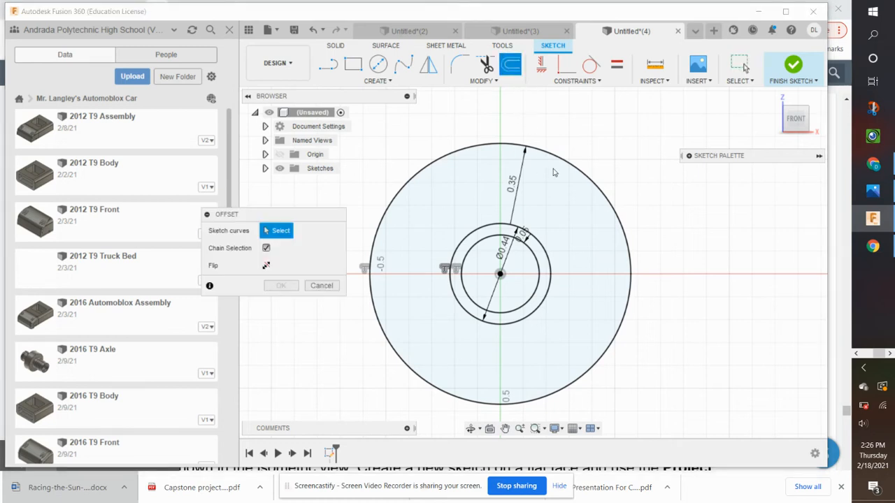
click(535, 238)
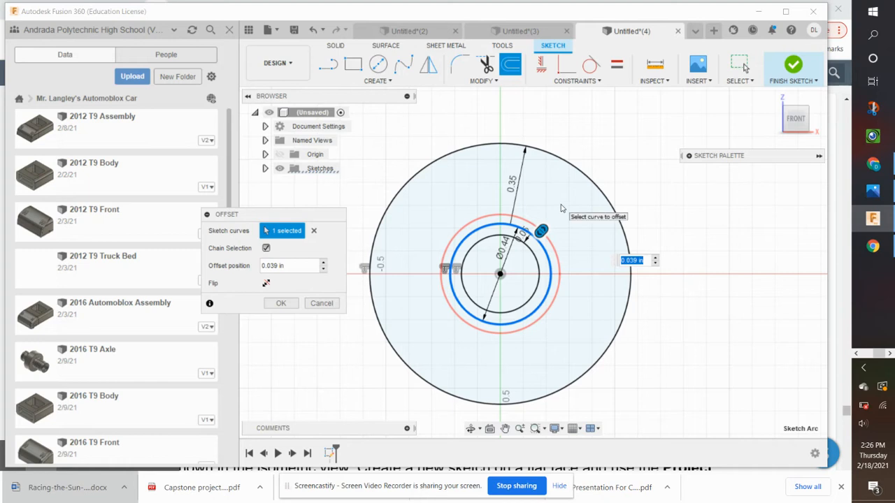
text(.35)
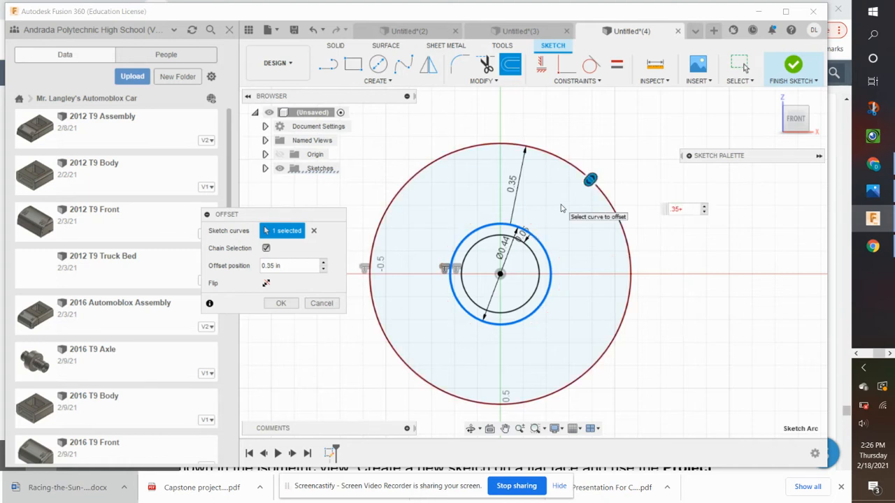
text(+.05)
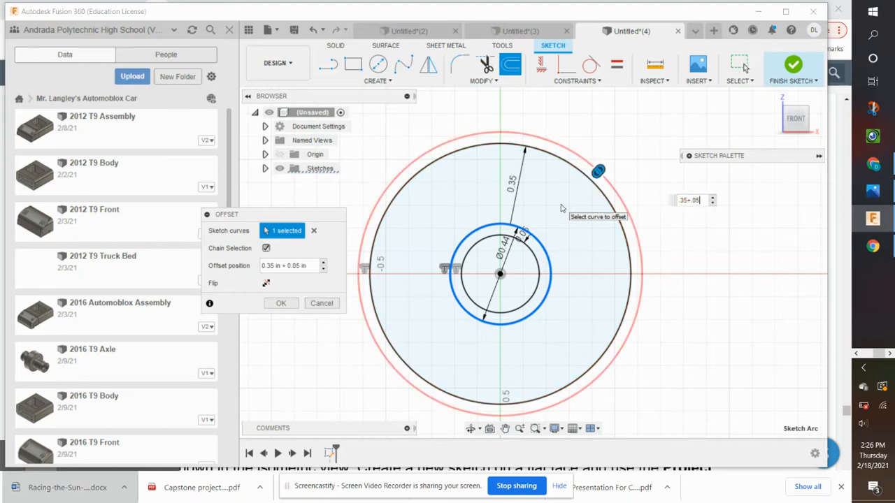
key(Return)
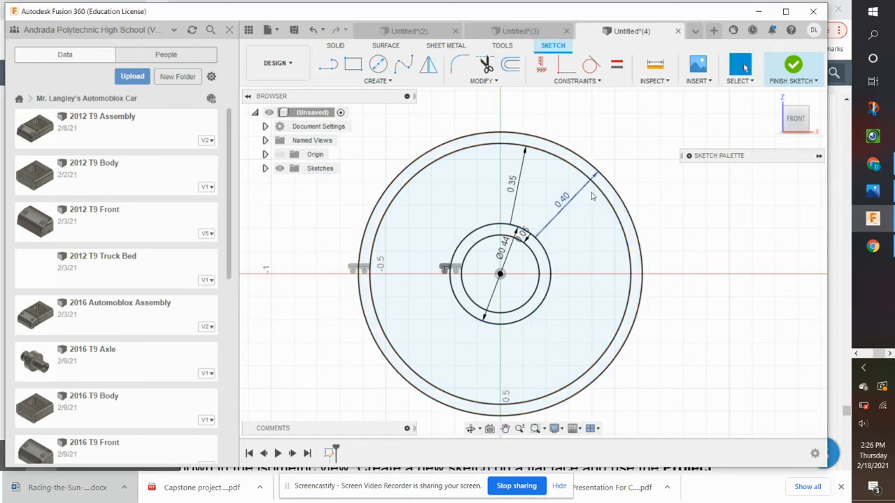
- Finish the sketch and extrude the outer ring and the hub ring together to a depth of 0.57 in
click(799, 66)
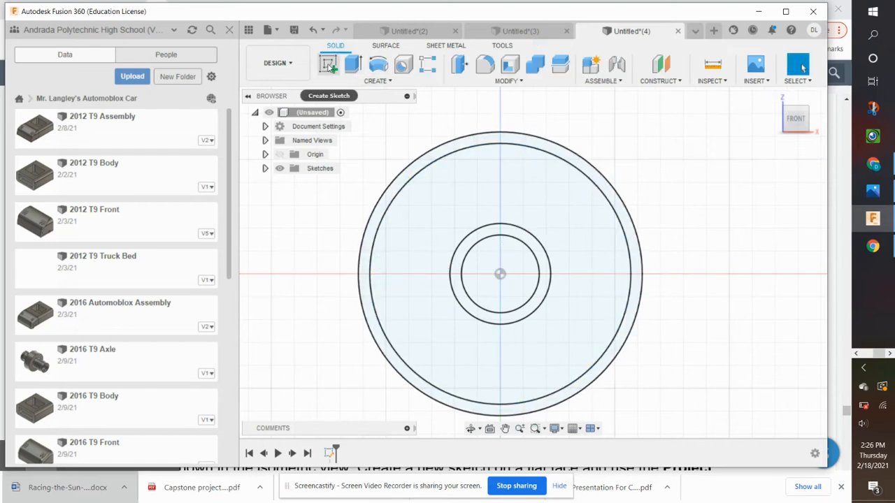
click(774, 98)
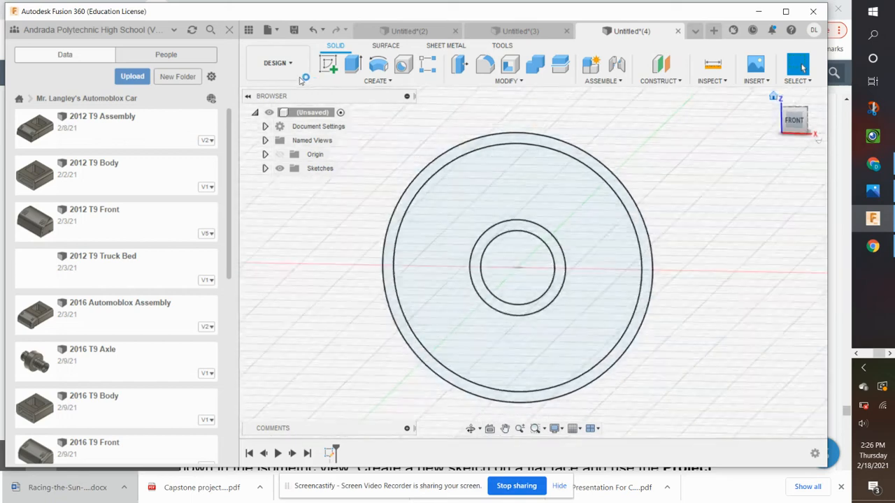
key(e)
click(539, 165)
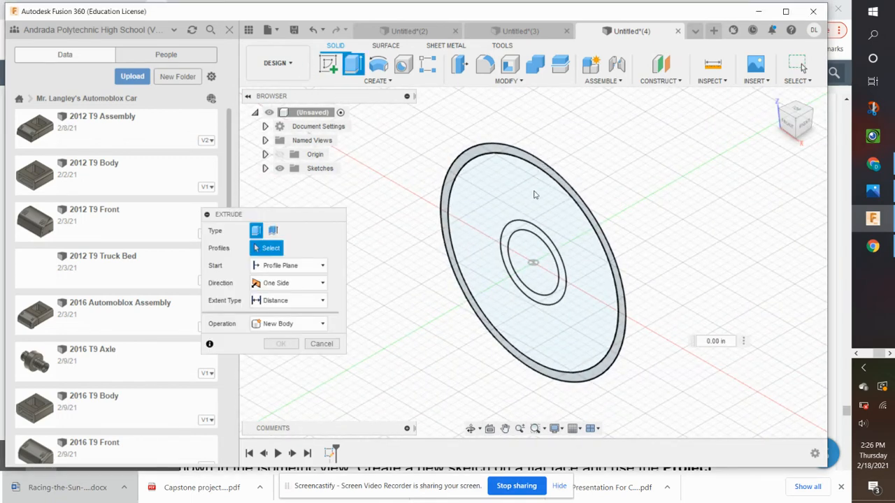
click(511, 231)
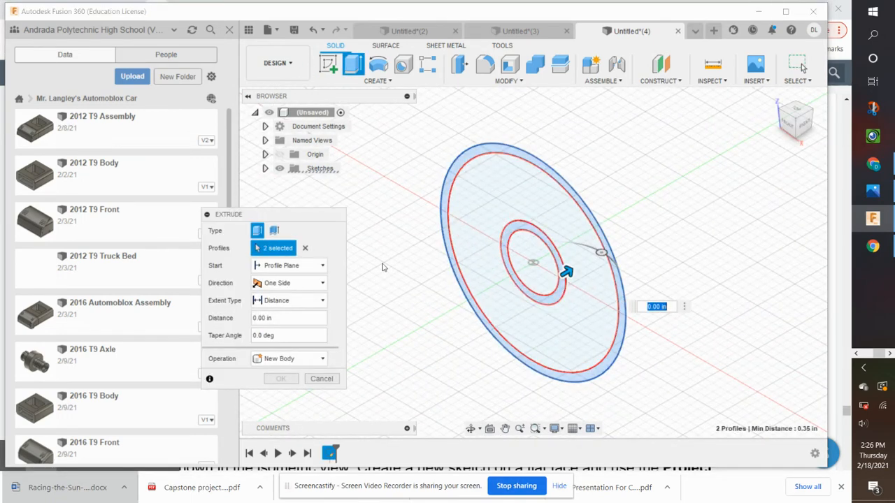
key(BackSpace)
key(Return)
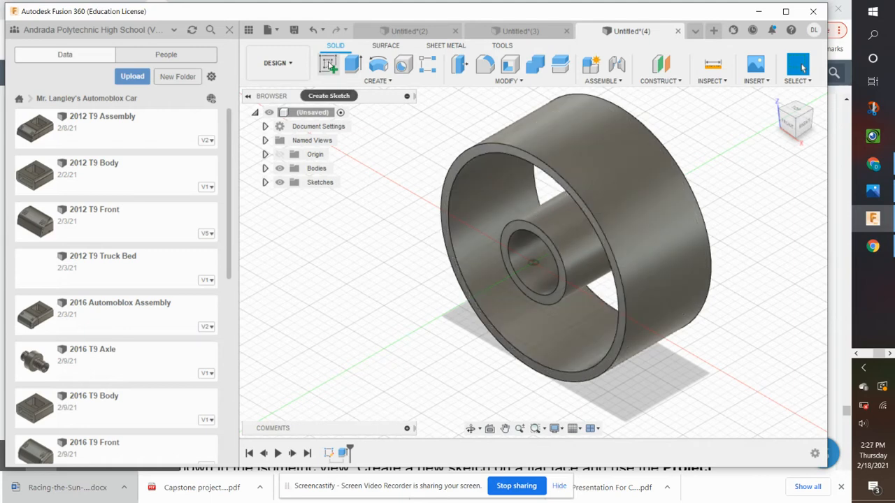
- Make Sketch1 visible again so its profiles can be reused on the extruded wheel
click(328, 64)
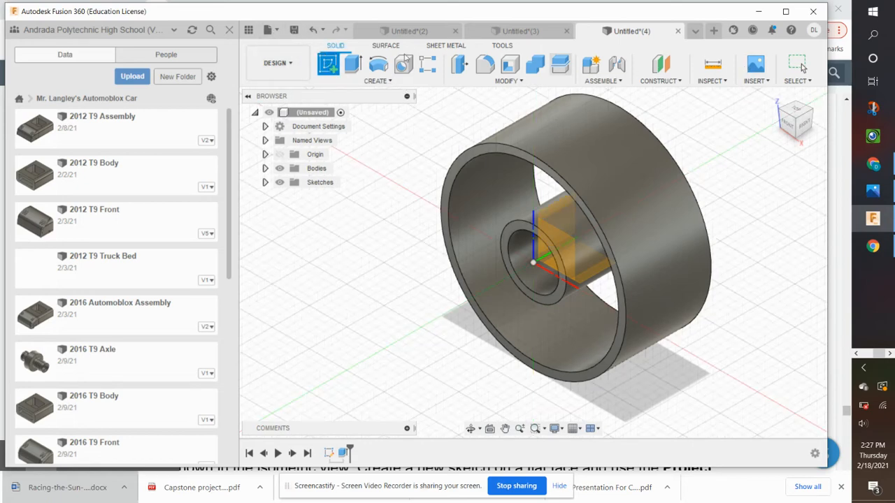
key(Escape)
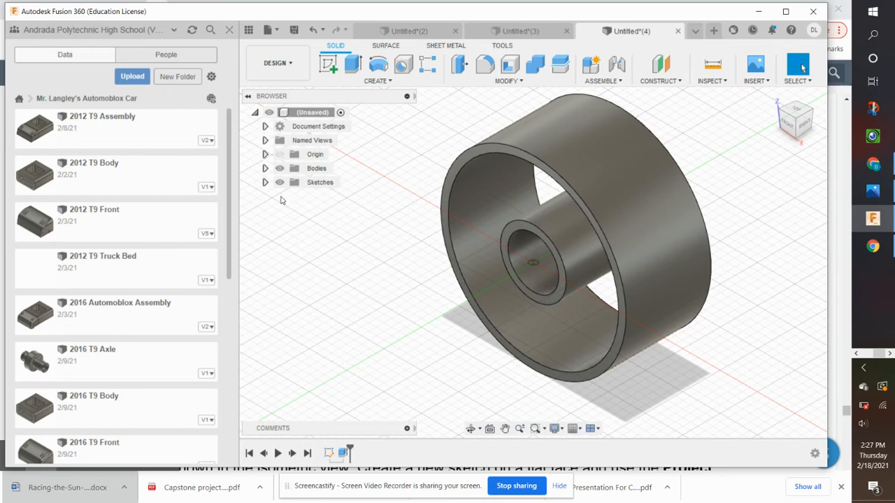
click(265, 182)
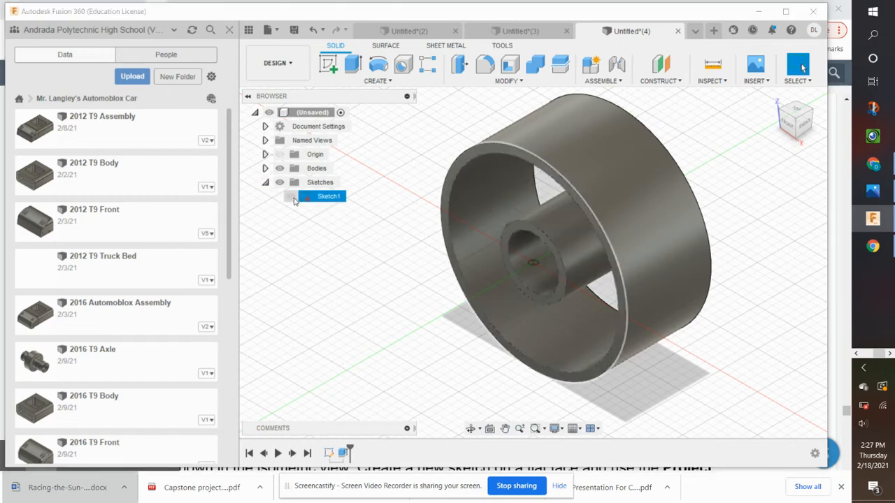
click(289, 198)
click(290, 197)
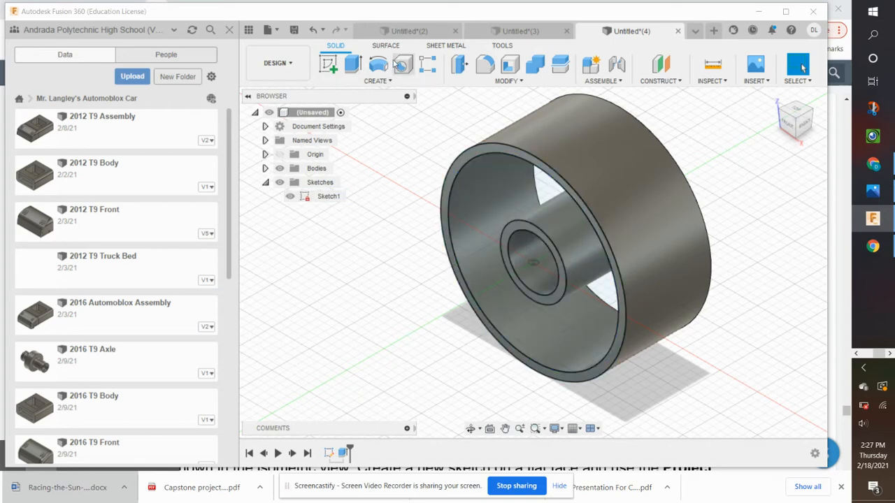
- Extrude the web area and the hub ring profile to two sides, 0.05 in each way, joined to the wheel
click(351, 67)
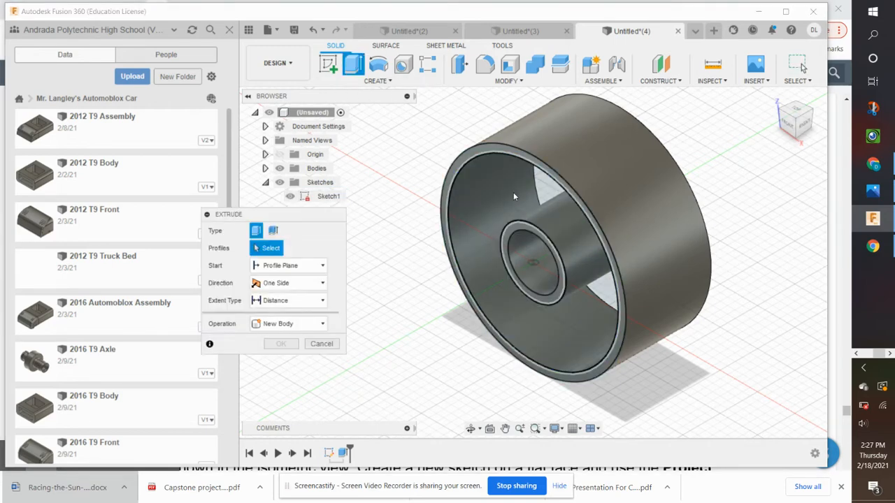
click(497, 201)
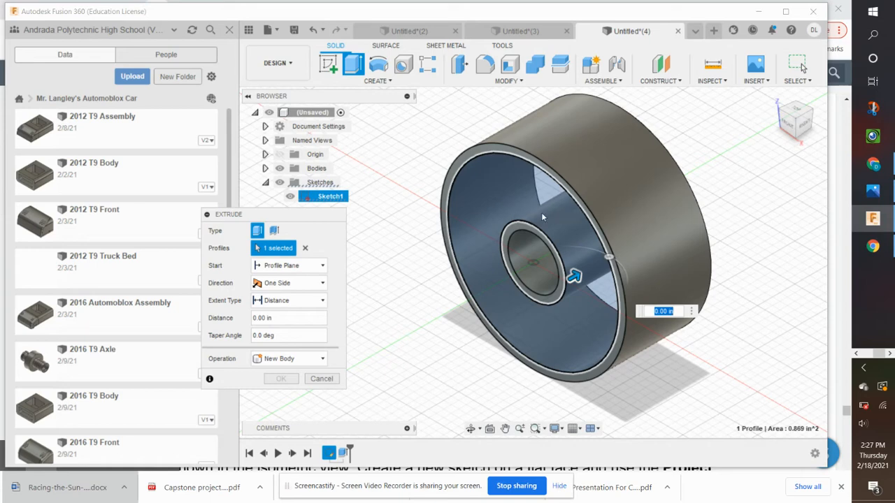
click(562, 294)
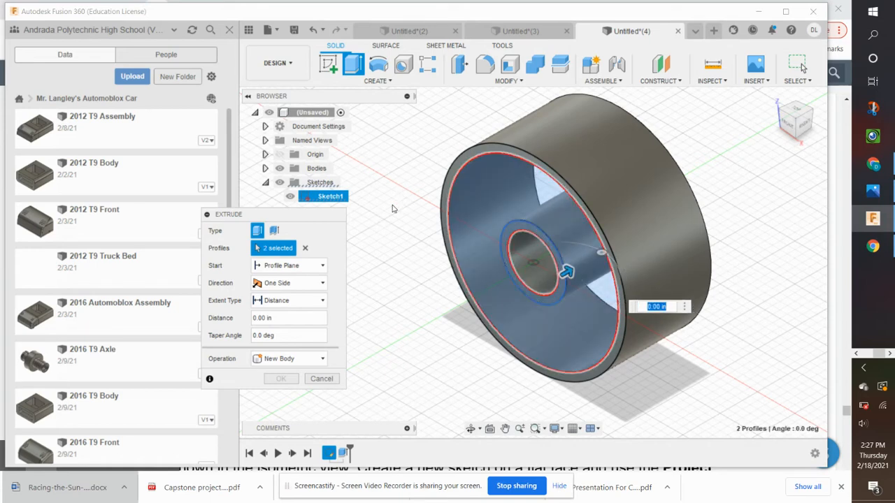
click(284, 283)
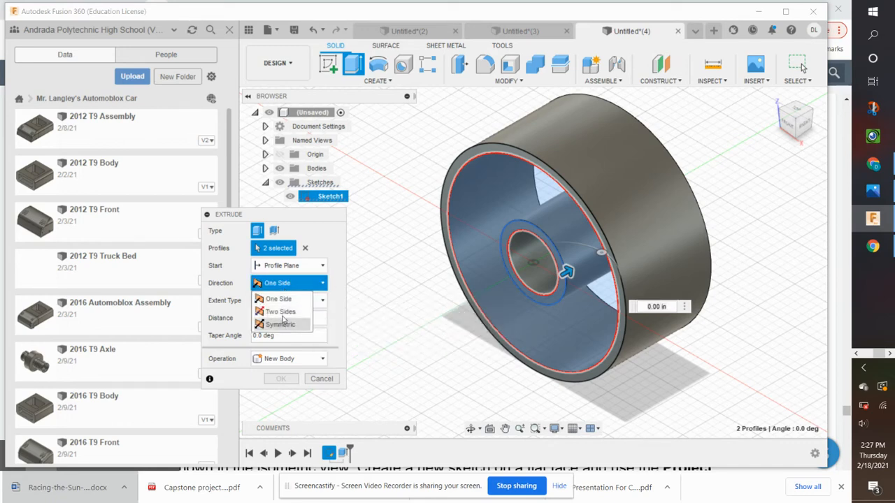
click(280, 314)
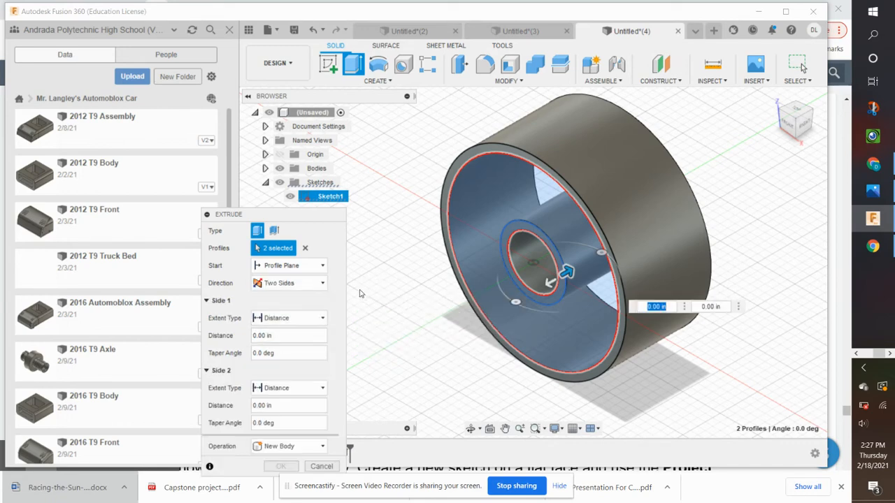
text(05)
key(Tab)
text(0)
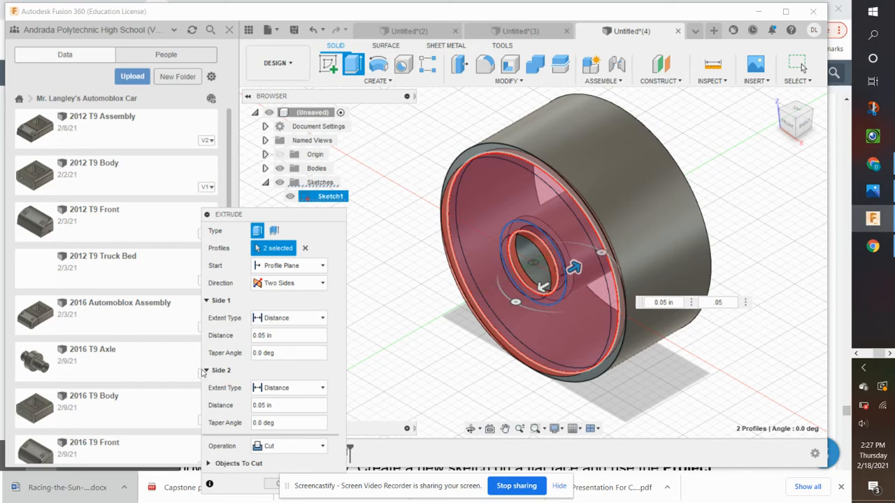
click(267, 449)
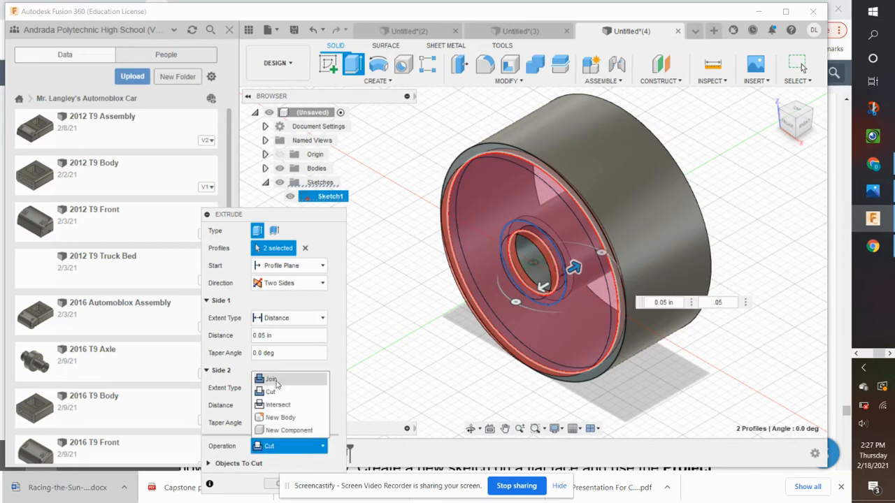
click(270, 380)
click(281, 466)
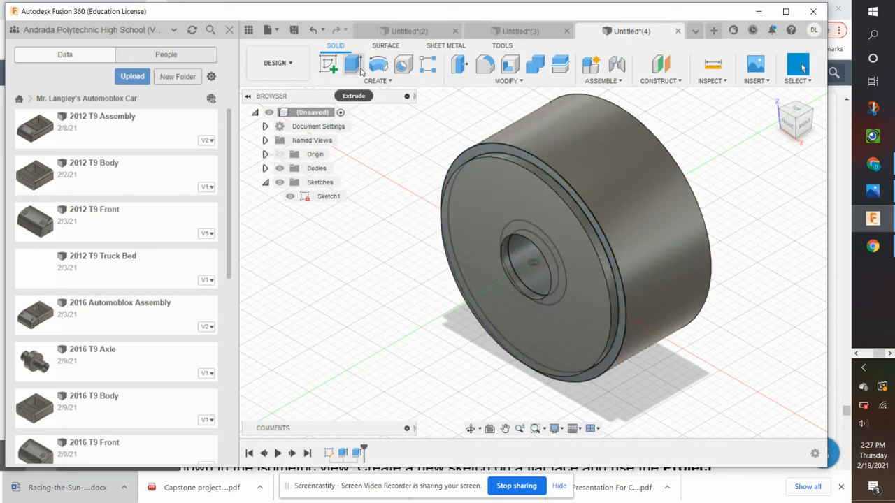
- Start a sketch on the web's front face and project the outer wall's inside circle into it
click(328, 64)
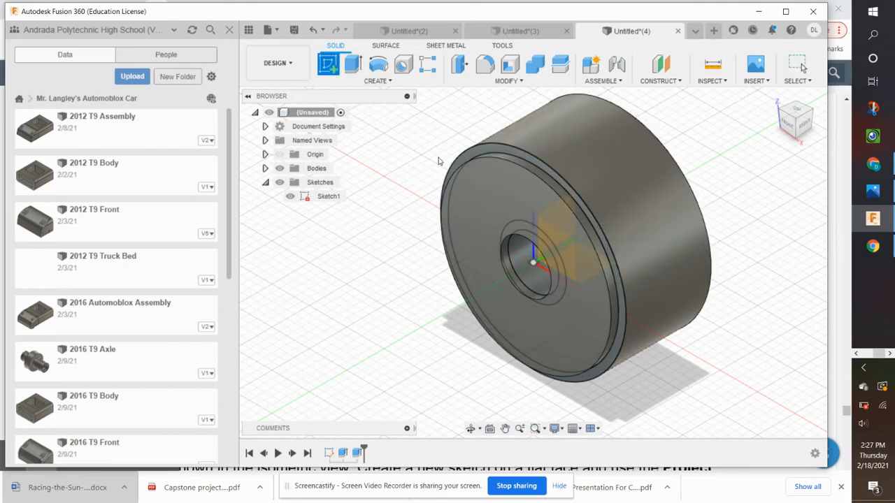
click(533, 211)
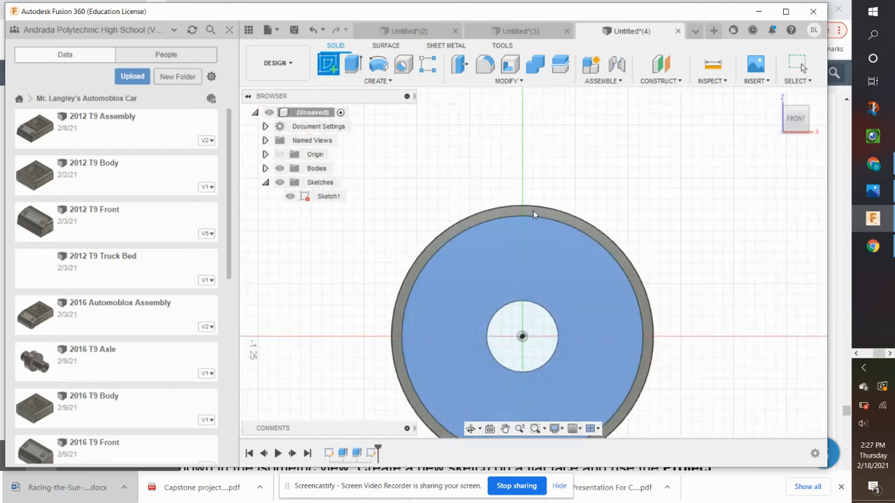
click(366, 83)
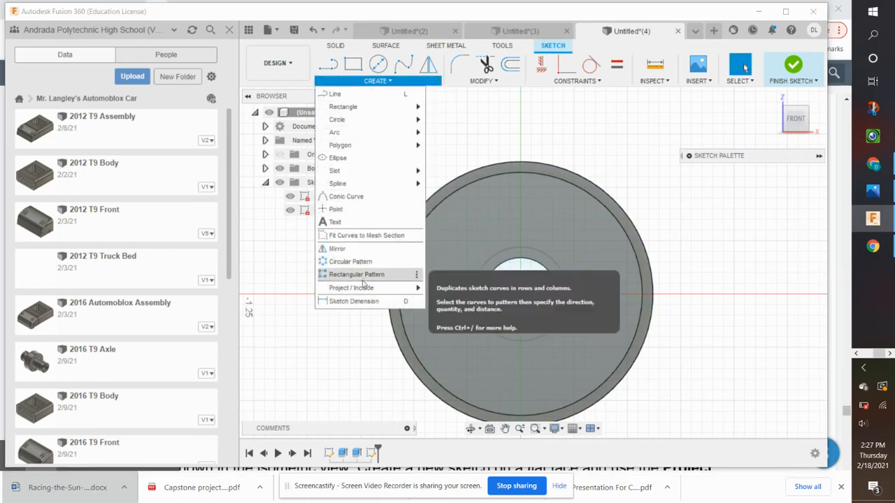
mouse_move(364, 287)
click(445, 288)
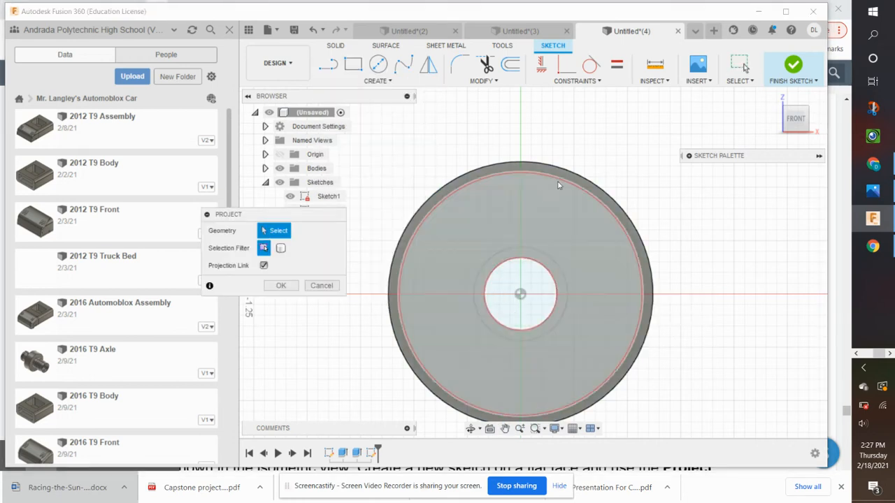
click(565, 186)
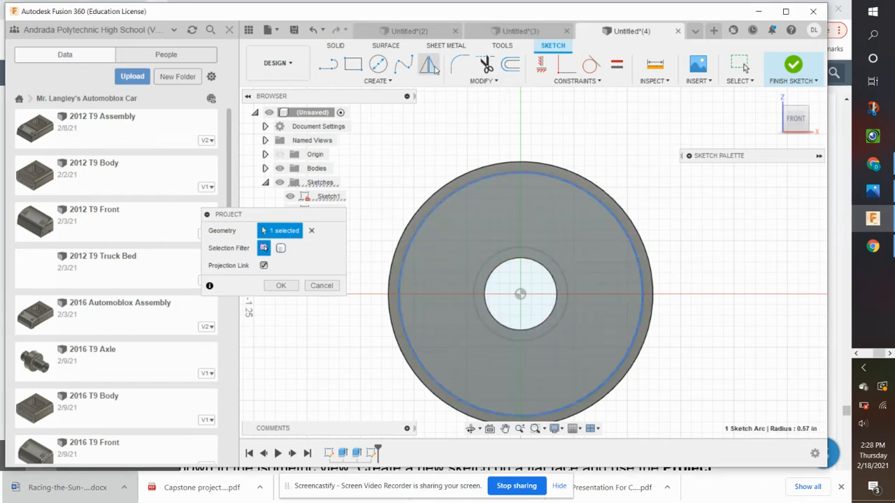
- Draw a vertical line from the highest point of the wheel's outer edge down to its center point
click(328, 64)
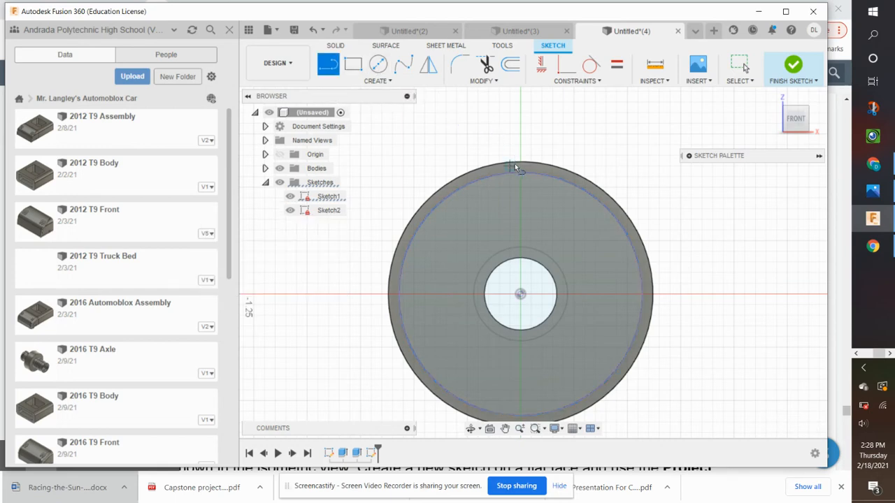
scroll(522, 183, up, 5)
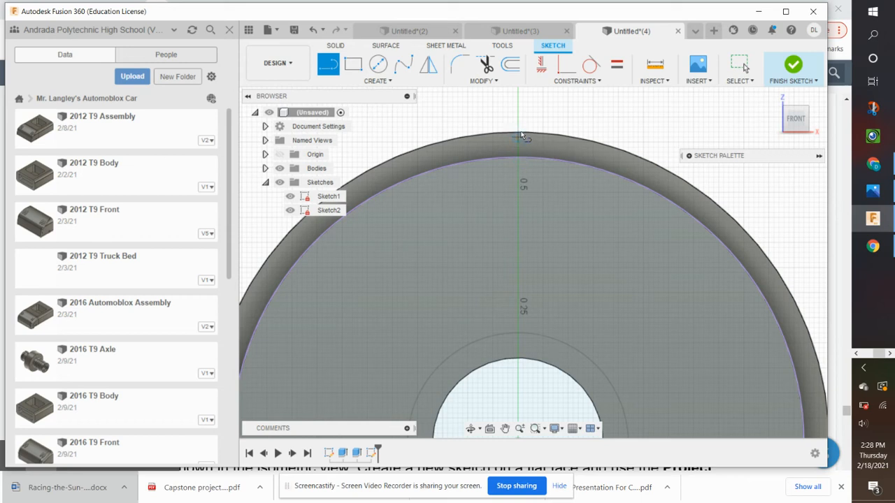
click(521, 135)
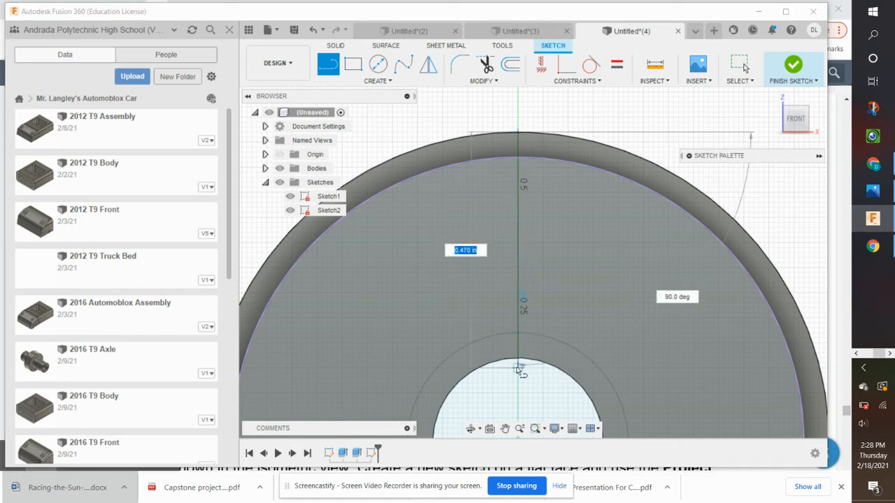
scroll(521, 369, down, 1)
middle_drag(521, 369, 527, 294)
click(529, 360)
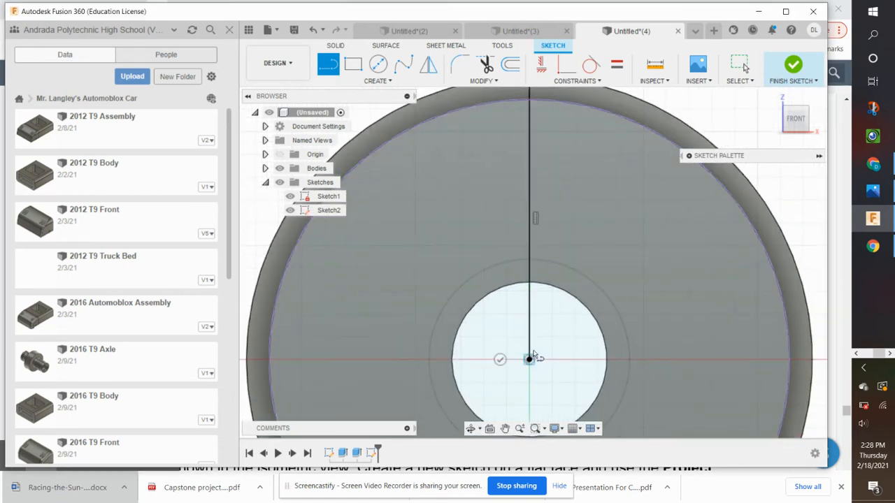
scroll(585, 261, down, 1)
scroll(585, 261, down, 1)
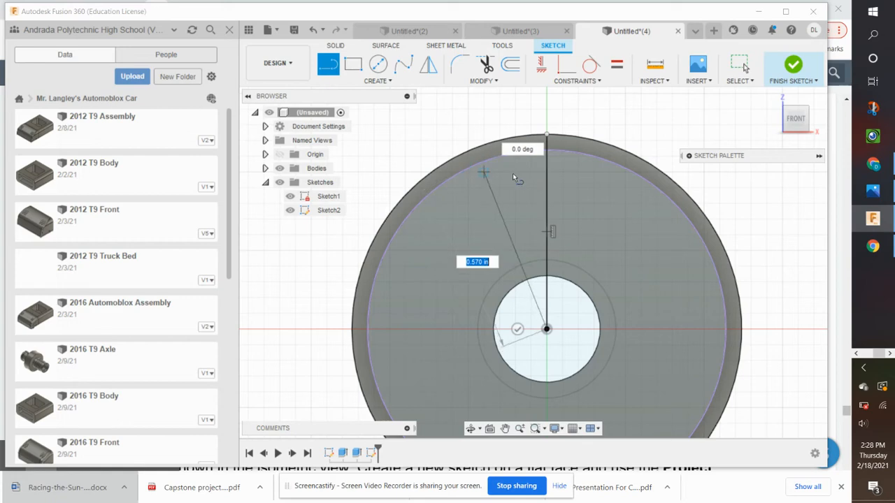
key(Escape)
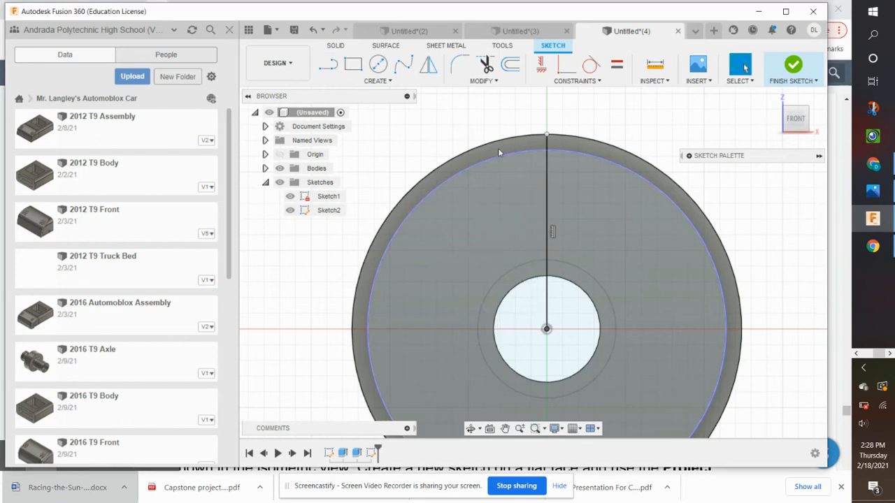
- Draw a 0.5 in diameter circle centered where the vertical line crosses the projected circle
click(378, 64)
scroll(549, 158, up, 4)
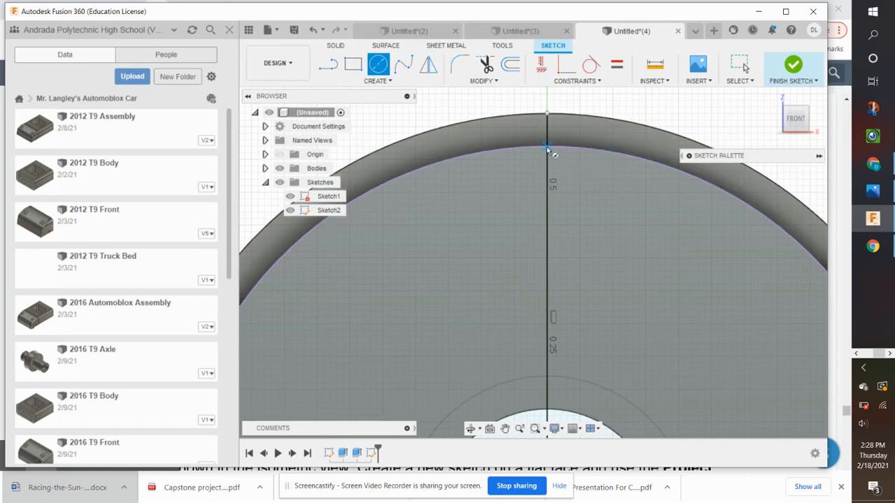
click(547, 147)
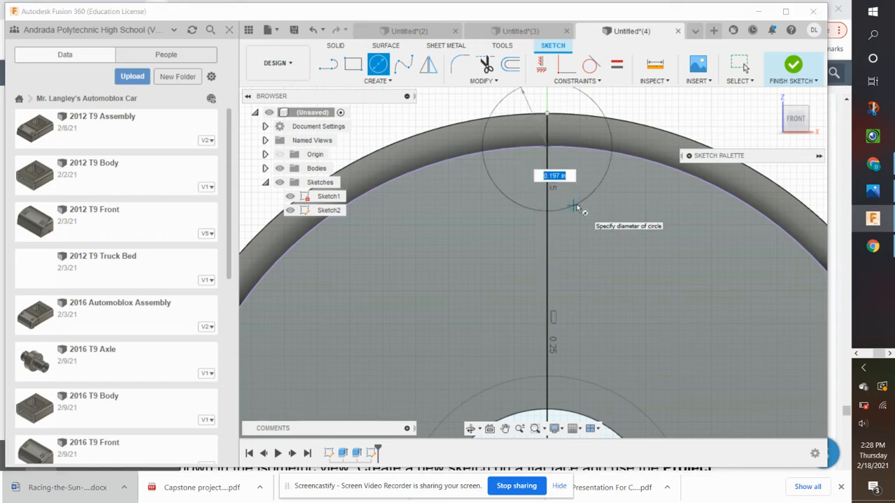
key(BackSpace)
text(.5)
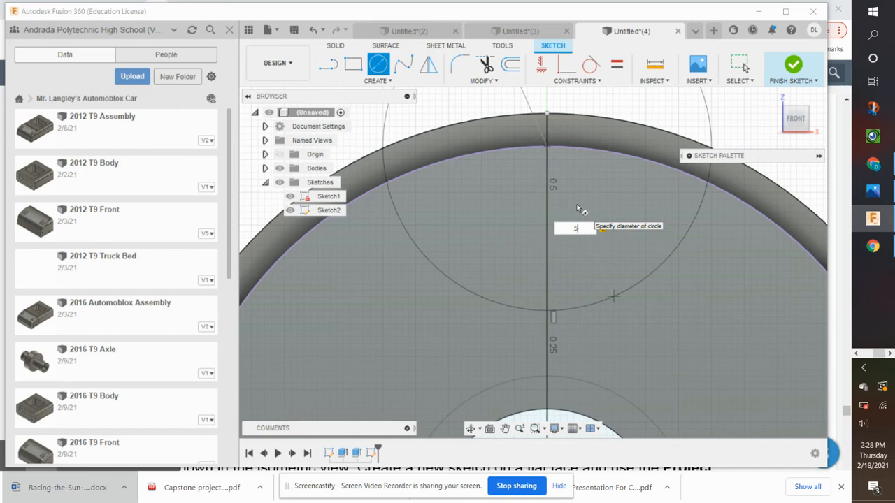
key(Return)
scroll(561, 192, down, 3)
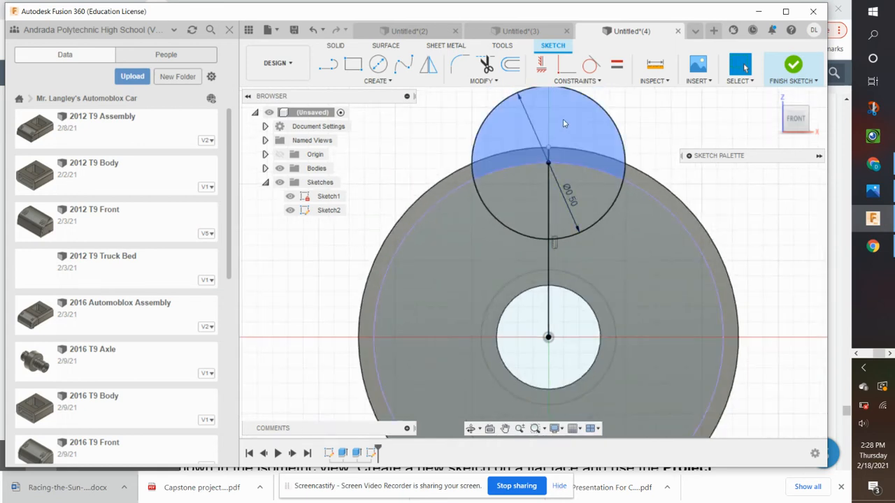
- Trim the circle outside the projected edge and the vertical line's segments between the projected circle and the center hole
click(486, 64)
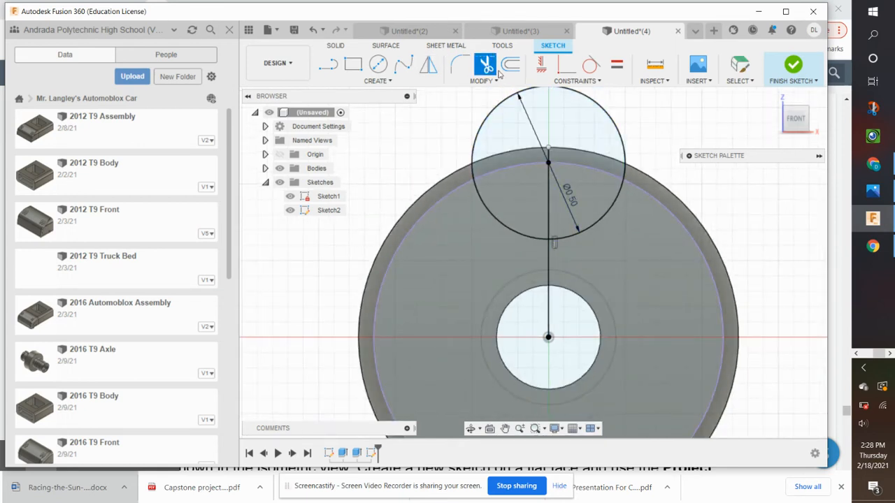
click(594, 103)
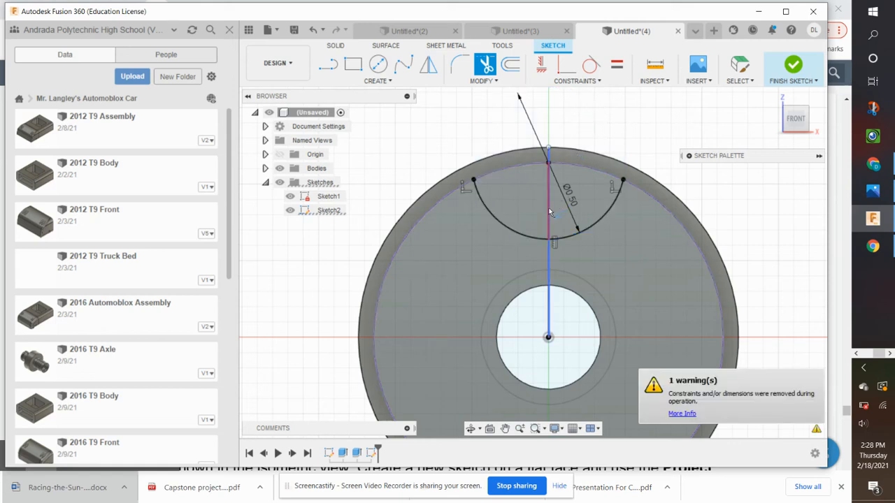
click(550, 212)
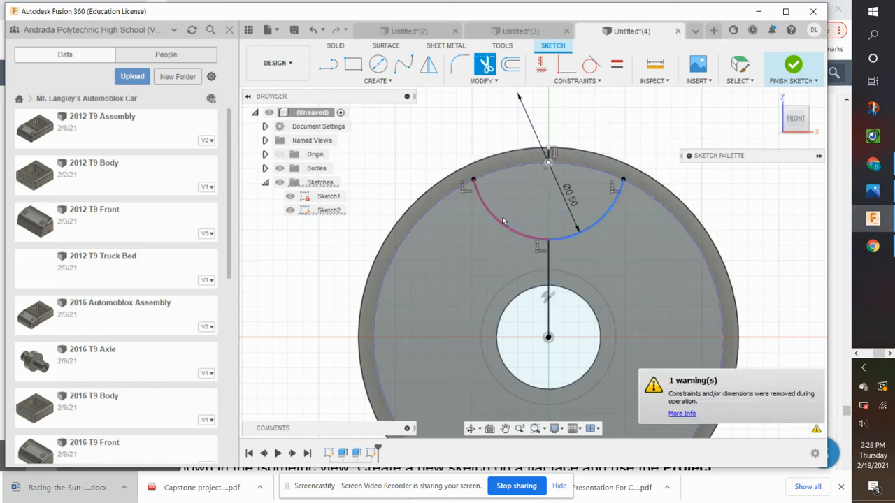
click(549, 264)
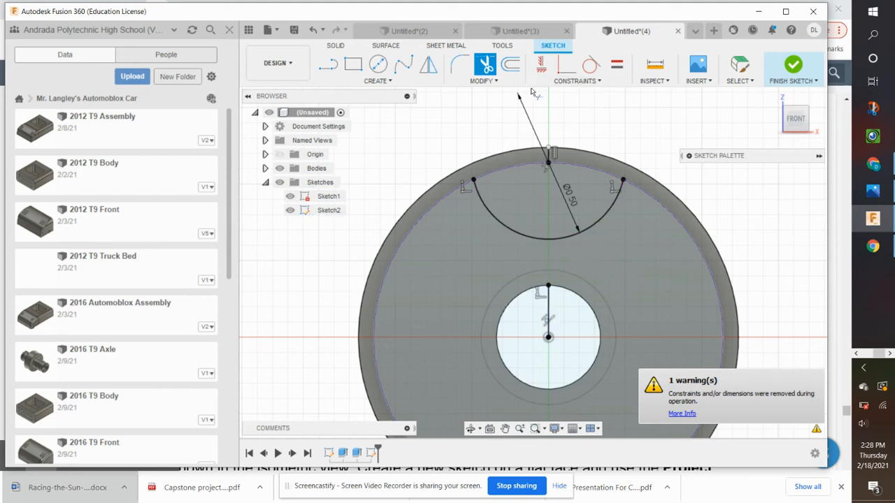
- Pattern the arc circularly around the wheel's center point with full angular spacing and a quantity of 5, and finish the sketch
click(370, 81)
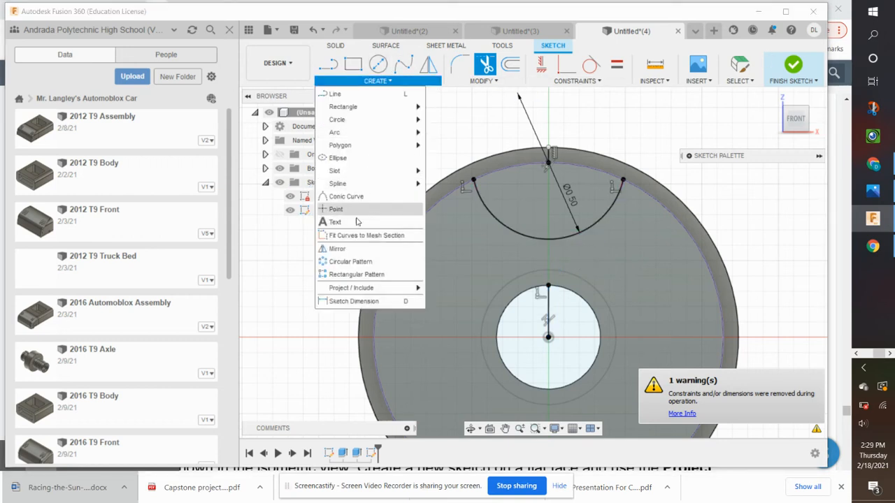
click(347, 261)
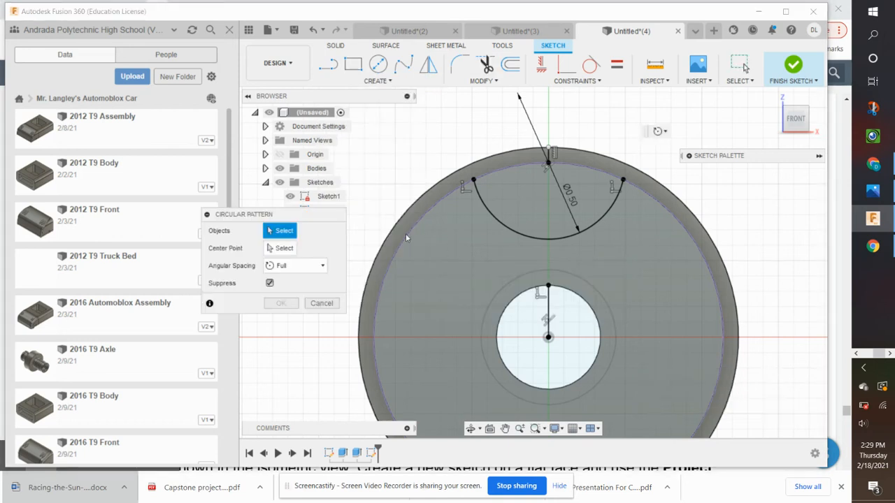
click(501, 225)
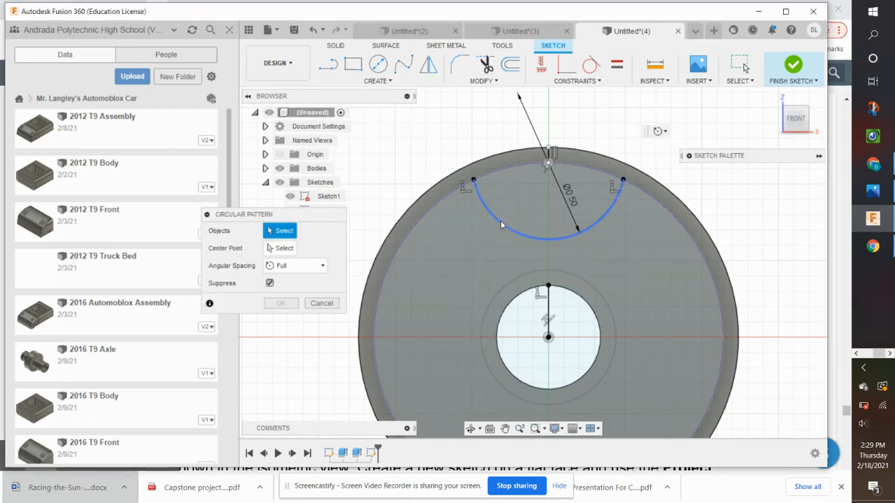
click(281, 250)
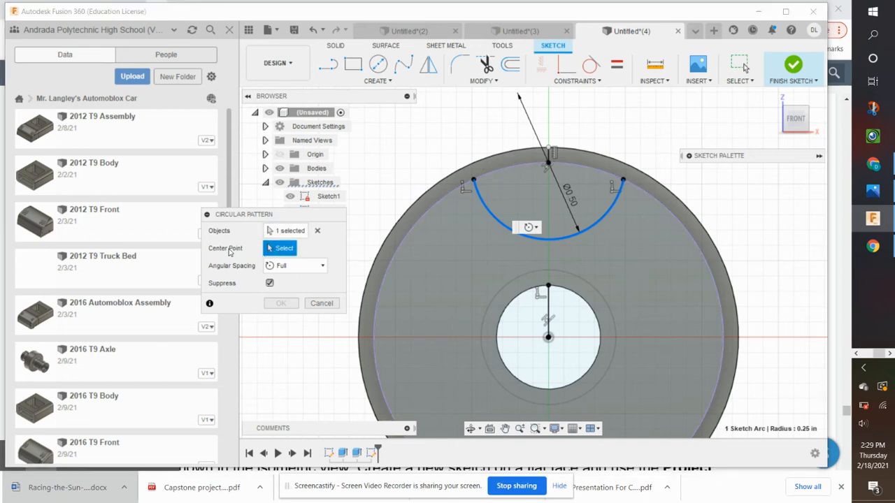
click(549, 338)
scroll(670, 284, down, 3)
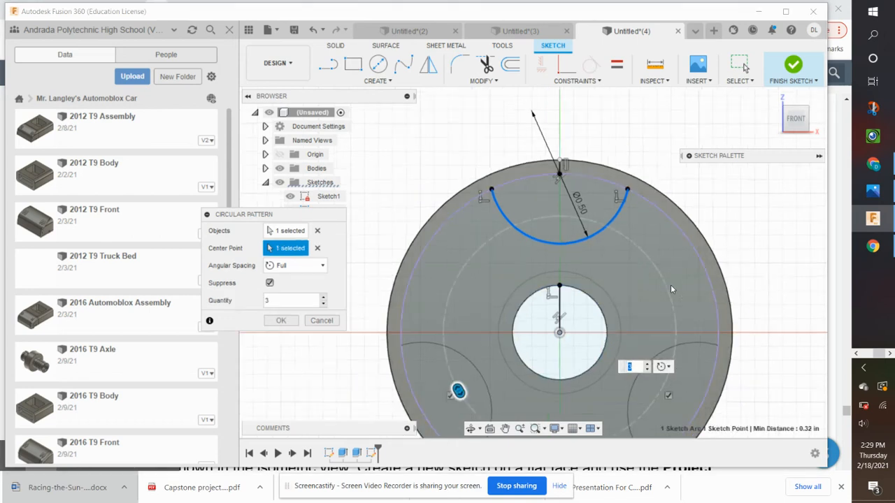
middle_drag(584, 343, 558, 300)
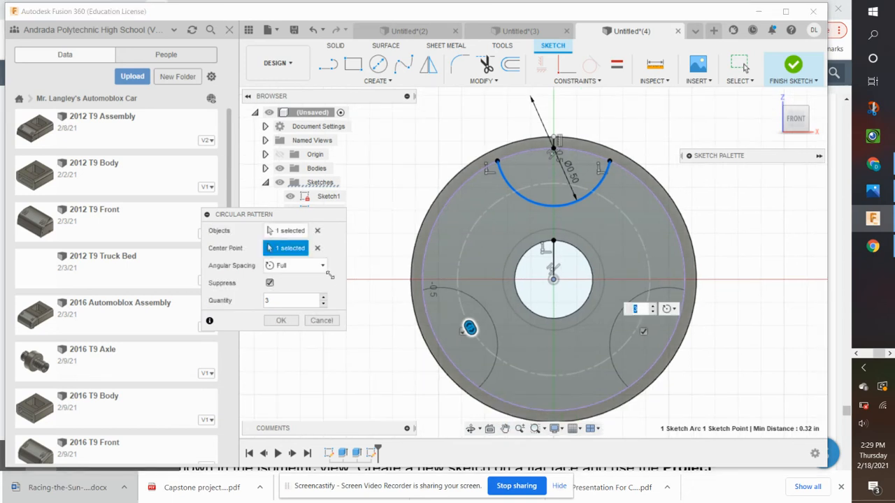
click(323, 297)
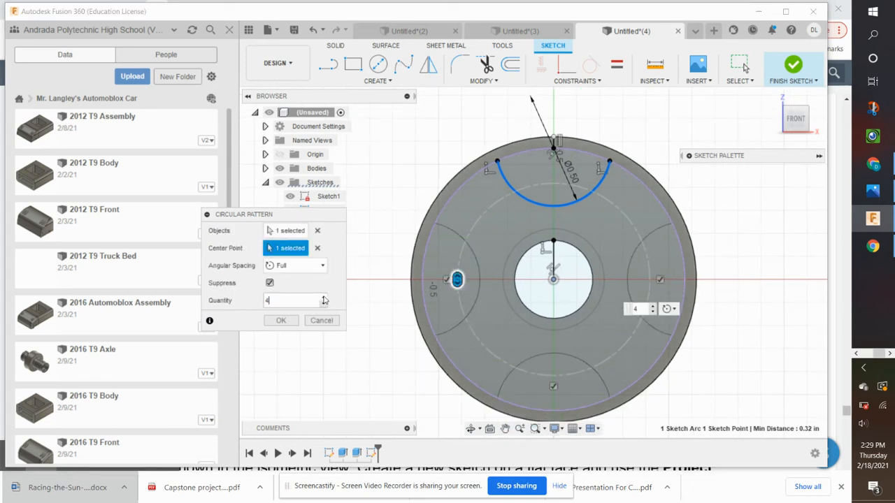
click(323, 297)
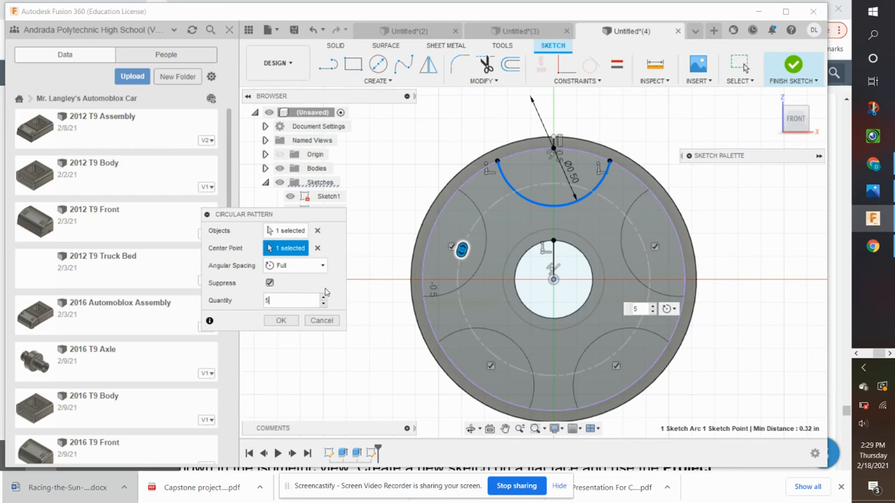
click(276, 321)
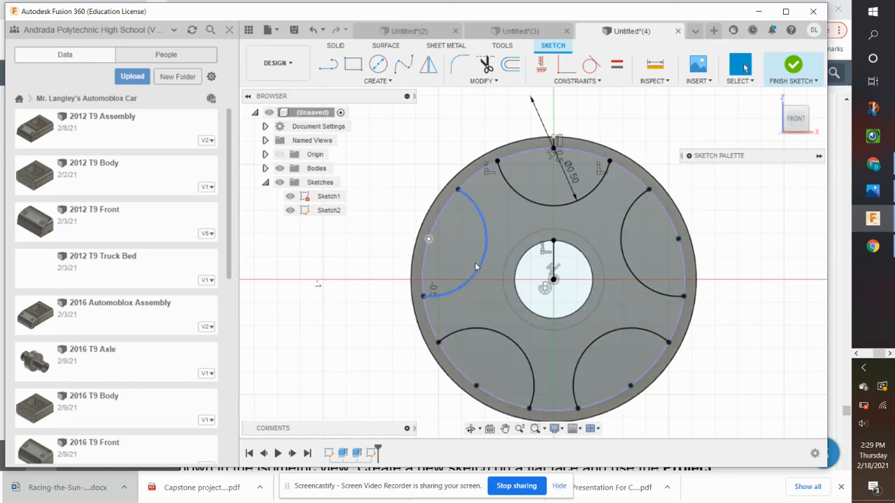
click(796, 70)
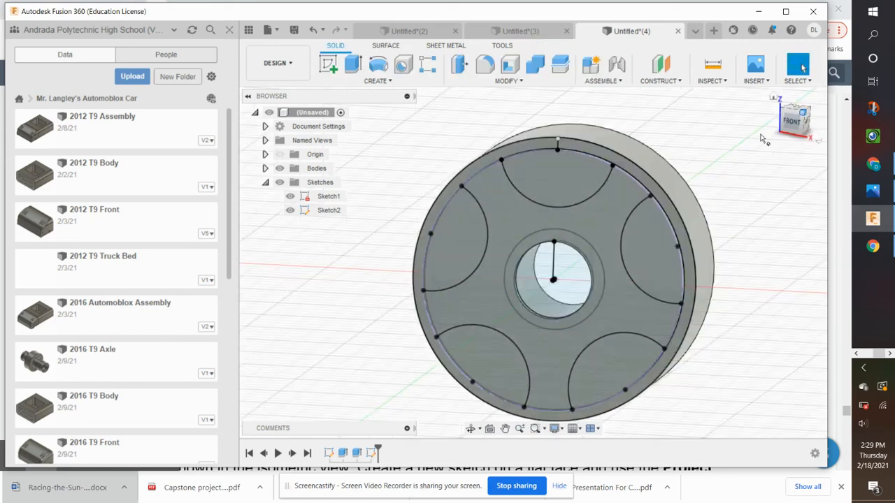
- Extrude the five arc-shaped profiles on the web inward as a cut, with the extent type set to All
click(353, 65)
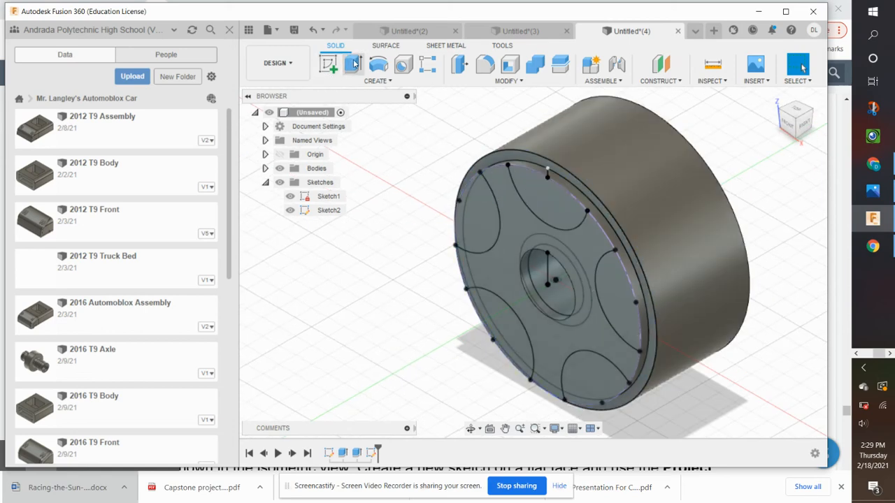
click(558, 203)
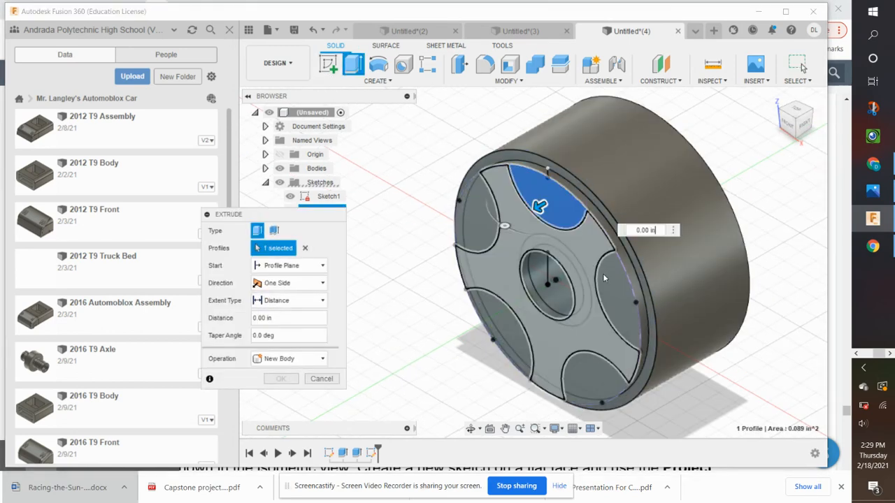
click(617, 304)
click(588, 386)
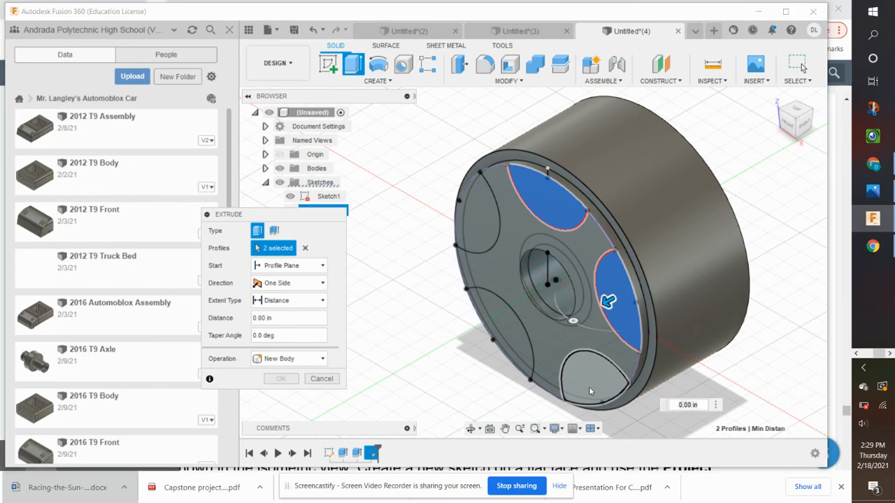
click(507, 338)
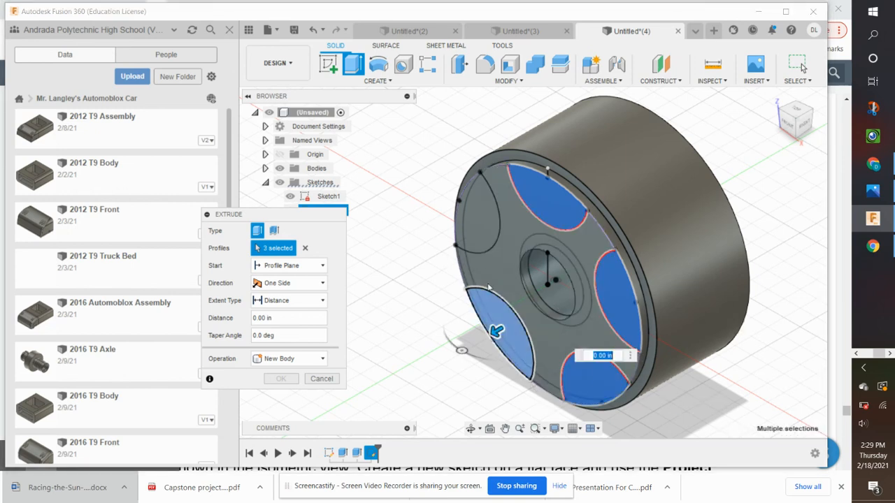
click(471, 217)
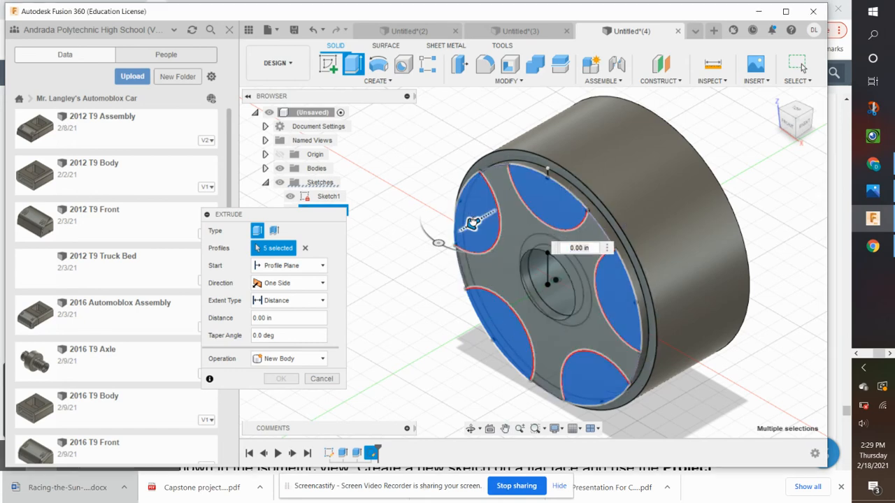
drag(545, 180, 603, 147)
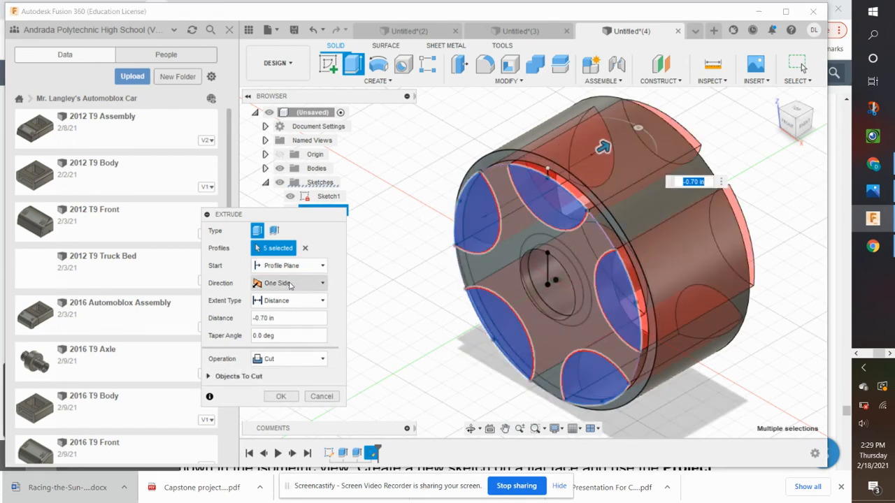
click(278, 302)
click(276, 341)
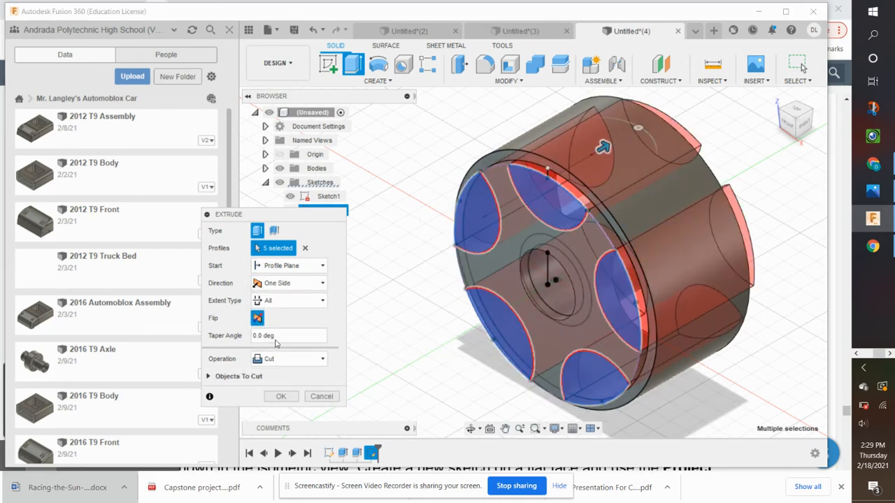
click(281, 396)
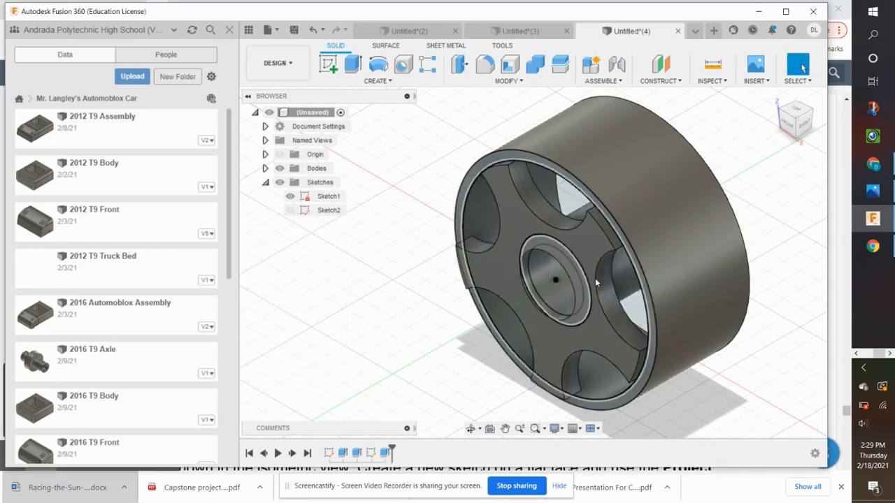